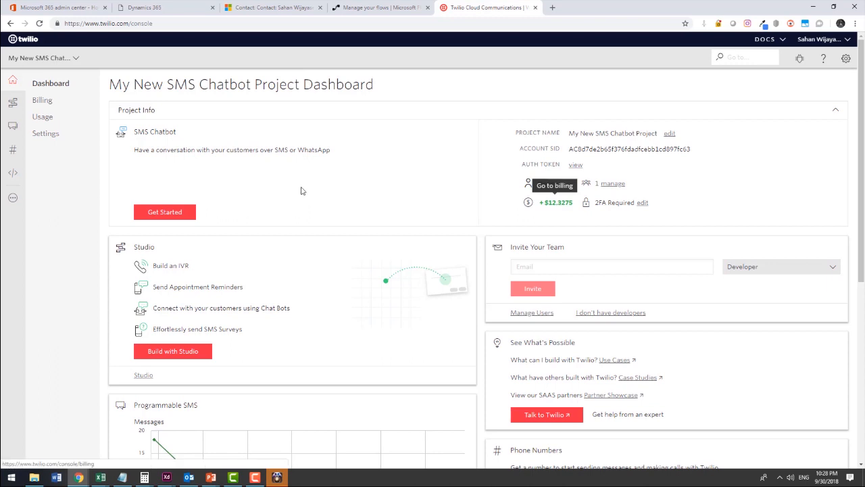
- Open the project's active phone numbers and check the number's SMS capability
{"action": "left_click", "coordinate": [17, 154]}
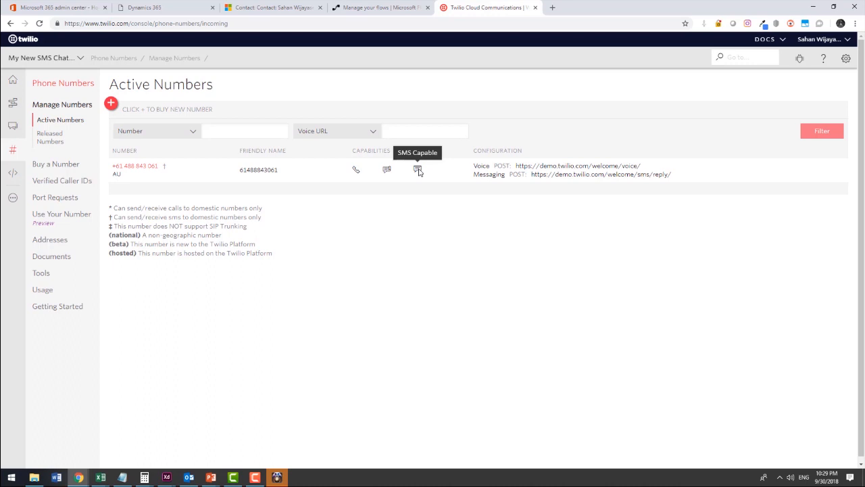
- Switch to Microsoft Flow, open the Case created or updated flow, and review its trigger, Get Contact and Send Text Message settings
{"action": "key", "text": "ctrl+shift+Tab"}
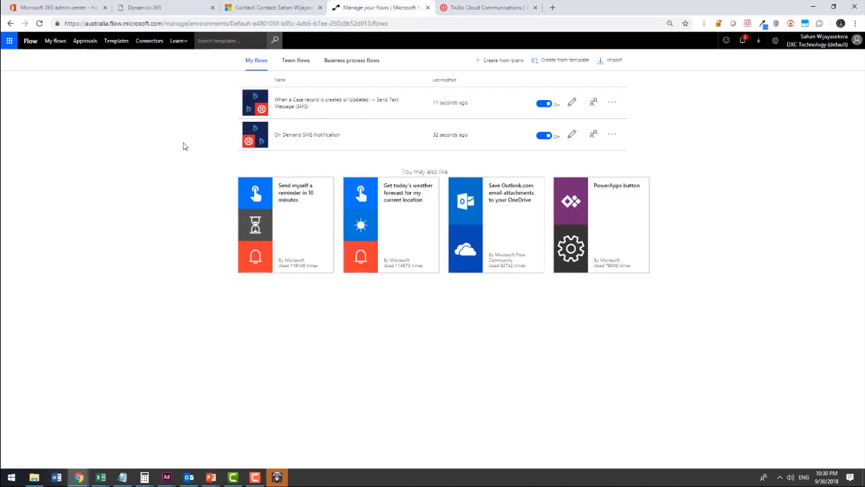
{"action": "left_click", "coordinate": [318, 116]}
{"action": "left_click", "coordinate": [521, 60]}
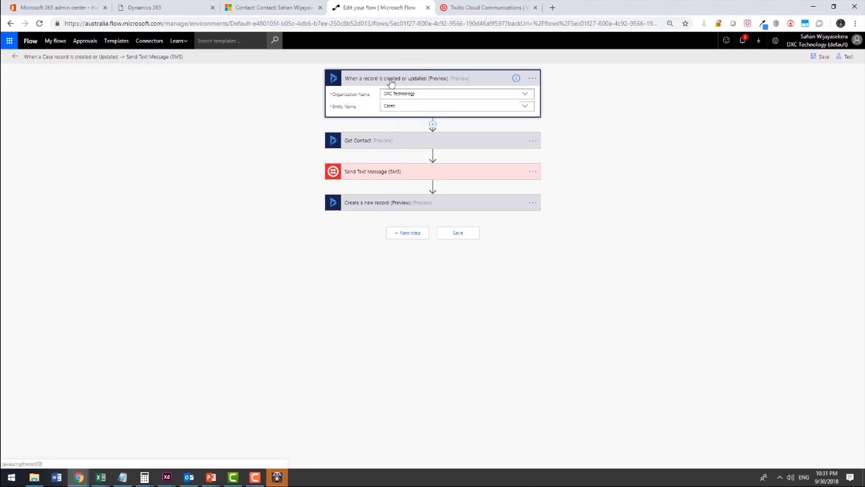
{"action": "left_click", "coordinate": [404, 142]}
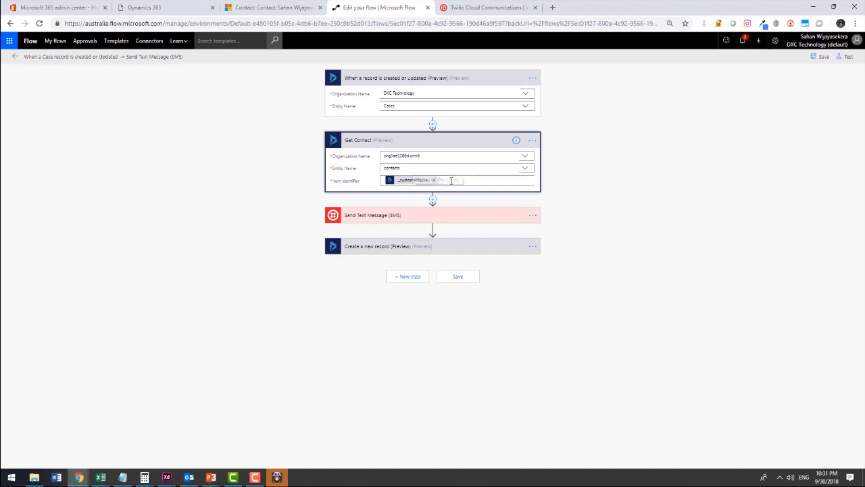
{"action": "left_click", "coordinate": [450, 180]}
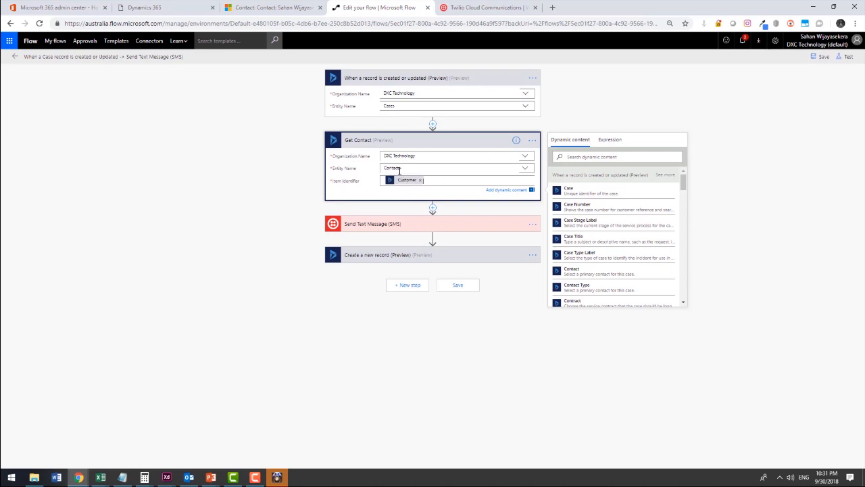
{"action": "left_click", "coordinate": [351, 224]}
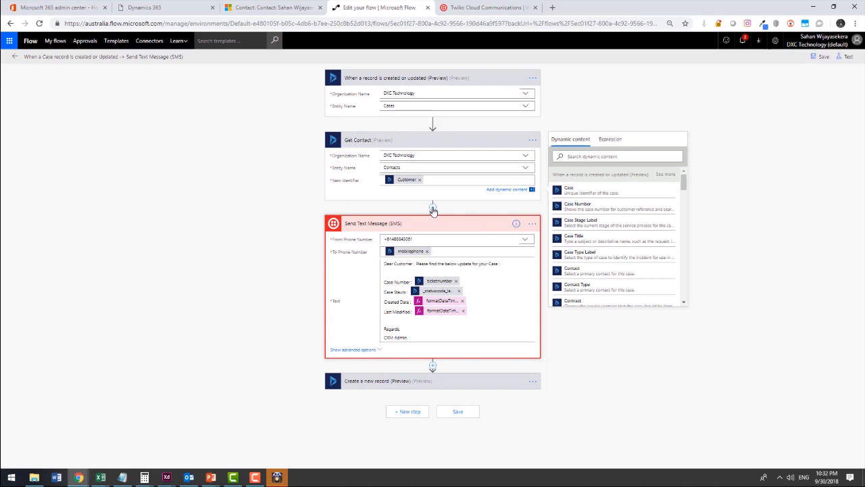
- Search for "twilio" among the actions insertable between Get Contact and Send Text Message, and dismiss the chooser after reviewing them
{"action": "left_click", "coordinate": [434, 209]}
{"action": "left_click", "coordinate": [434, 213]}
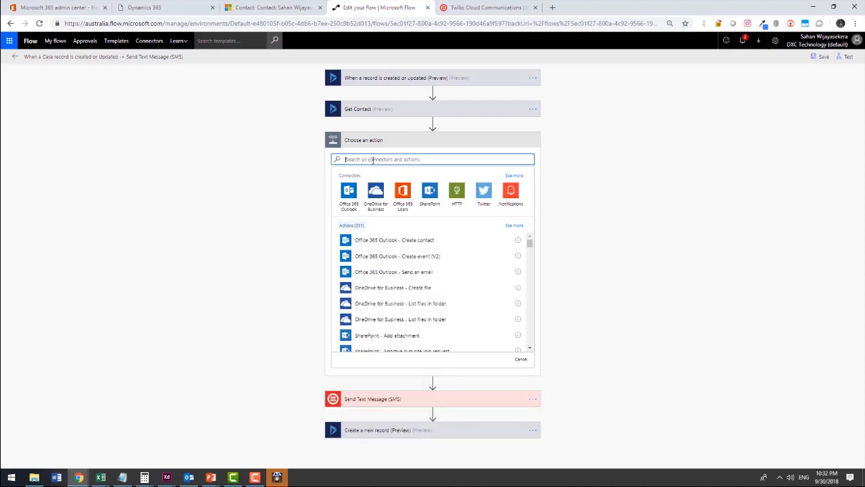
{"action": "type", "text": "twi"}
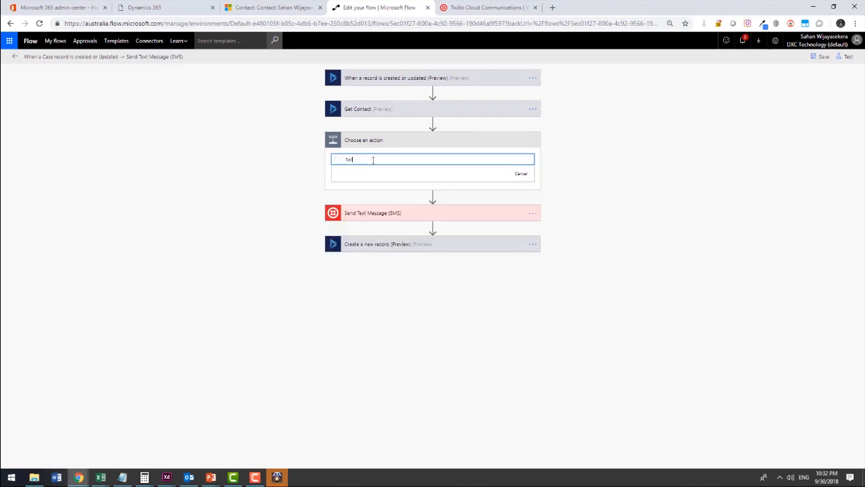
{"action": "type", "text": "lio"}
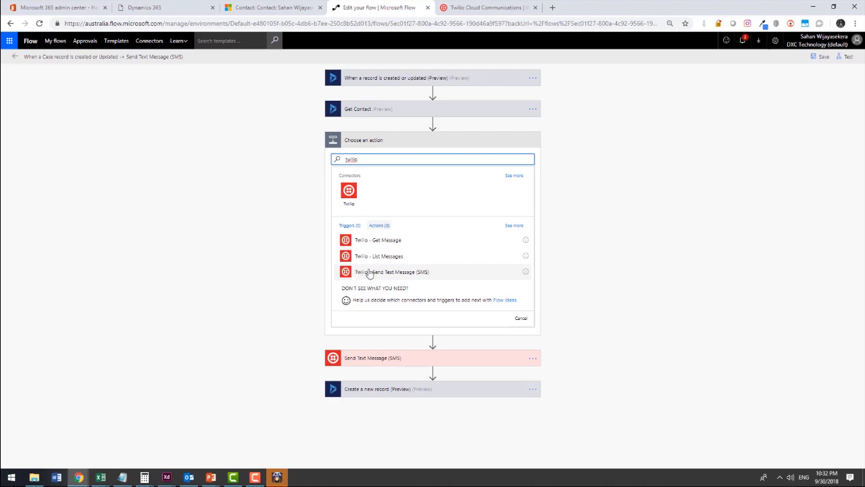
{"action": "left_click", "coordinate": [519, 319]}
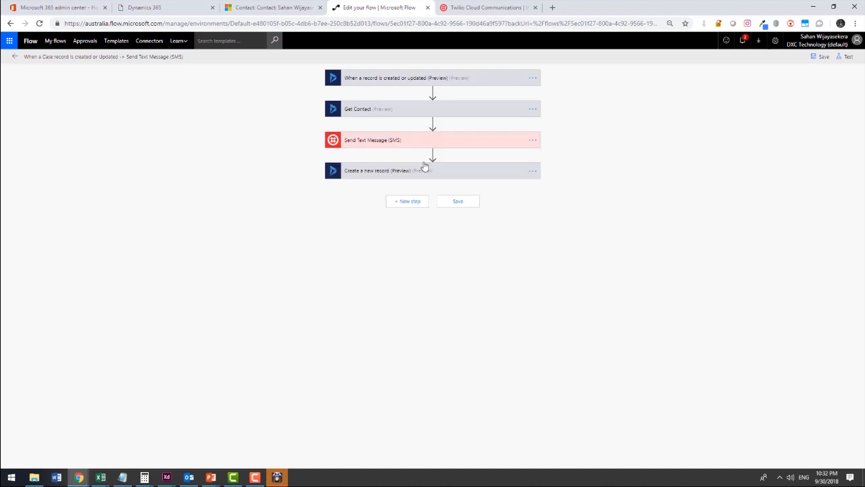
- Review the Send Text Message action's sender number options, recipient field and case update message text
{"action": "left_click", "coordinate": [419, 140]}
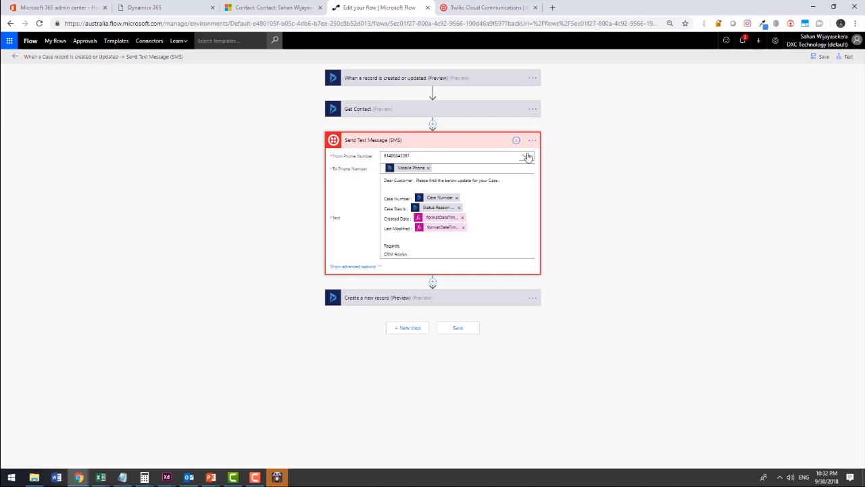
{"action": "left_click", "coordinate": [526, 157]}
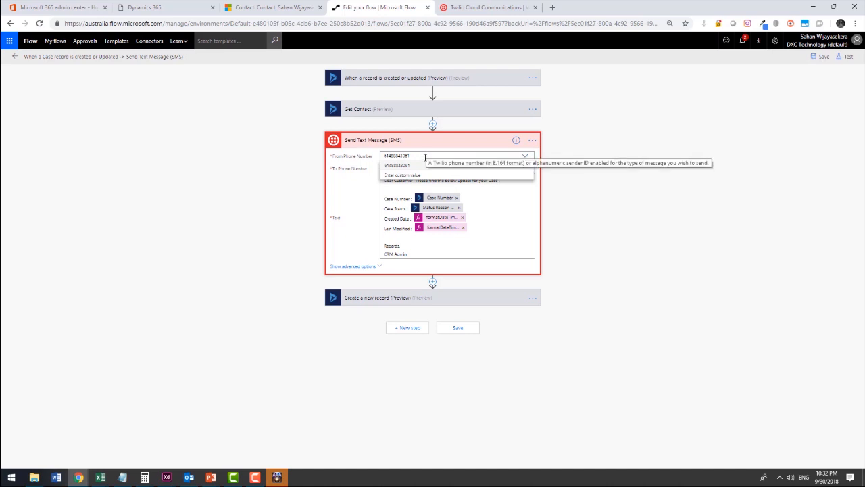
{"action": "left_click", "coordinate": [616, 248]}
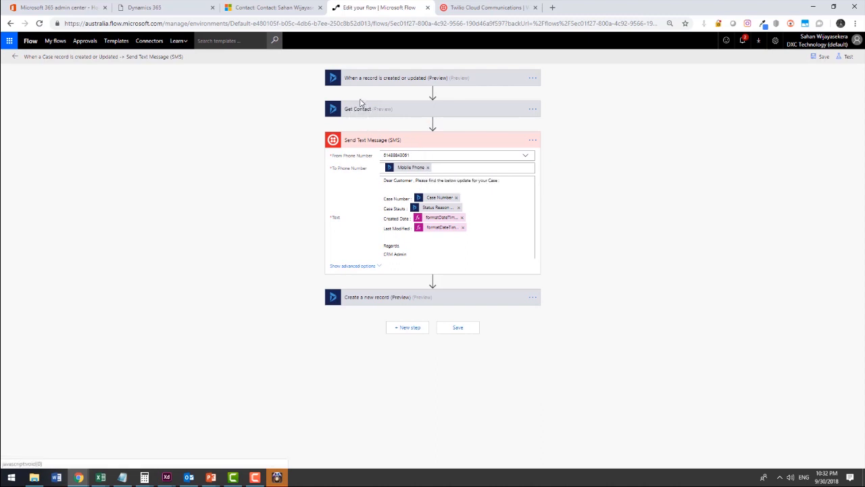
{"action": "triple_click", "coordinate": [387, 180]}
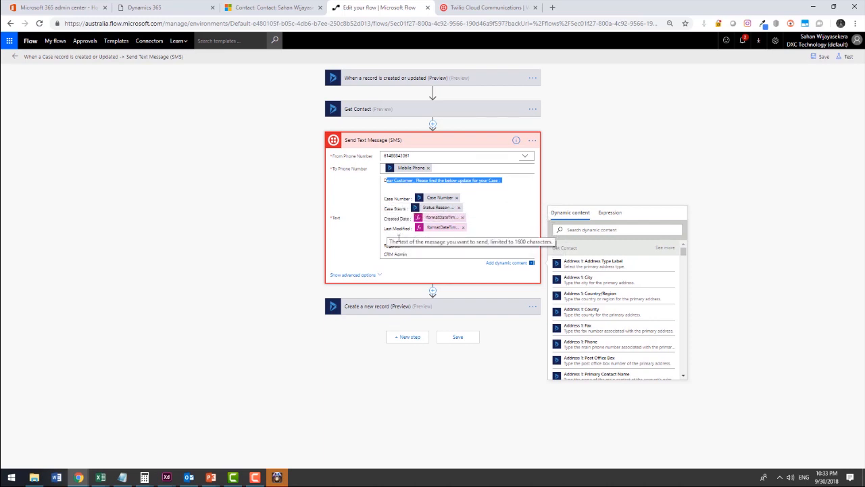
{"action": "left_click", "coordinate": [367, 295]}
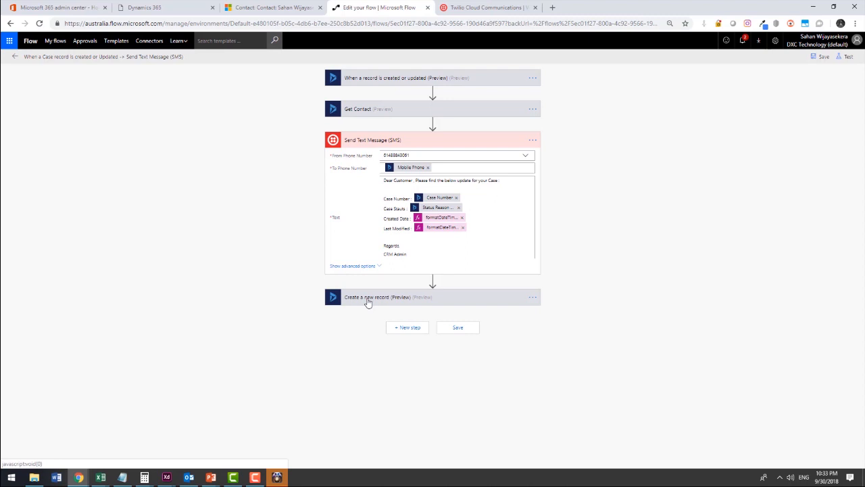
- Examine the Create a new record action for the SMS entity, including its subject, description and other advanced fields
{"action": "left_click", "coordinate": [369, 303]}
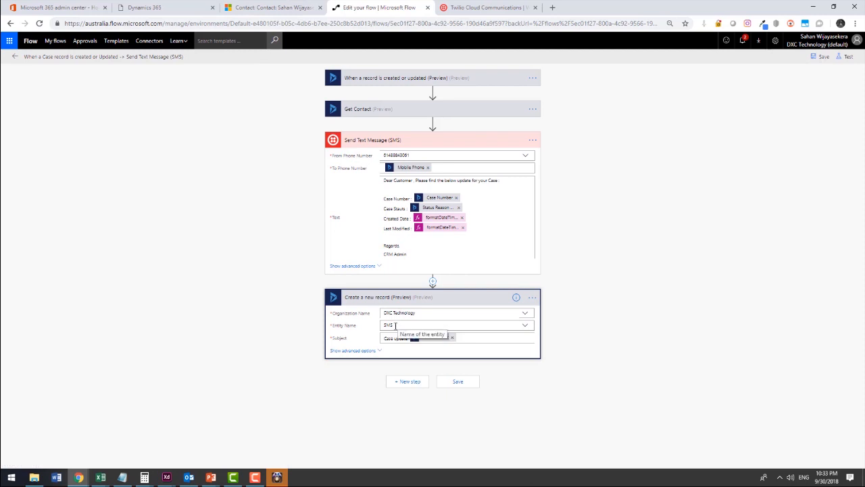
{"action": "left_click", "coordinate": [352, 350]}
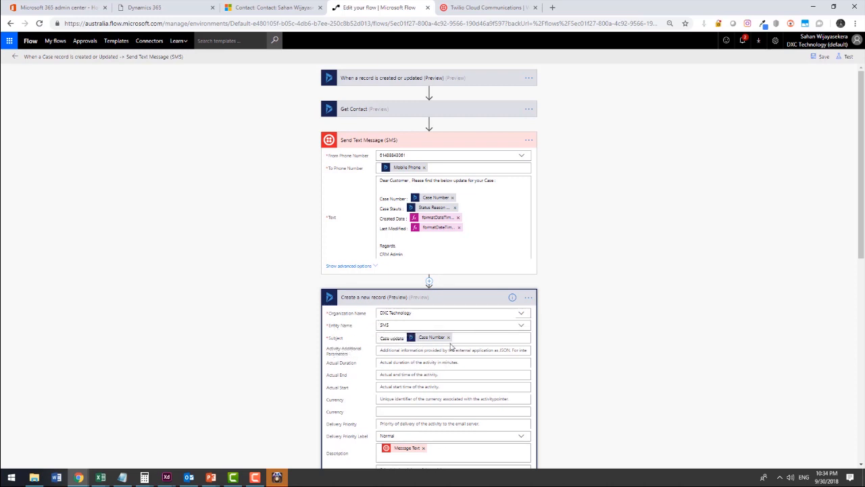
{"action": "scroll", "coordinate": [447, 360], "scroll_direction": "down", "scroll_amount": 2}
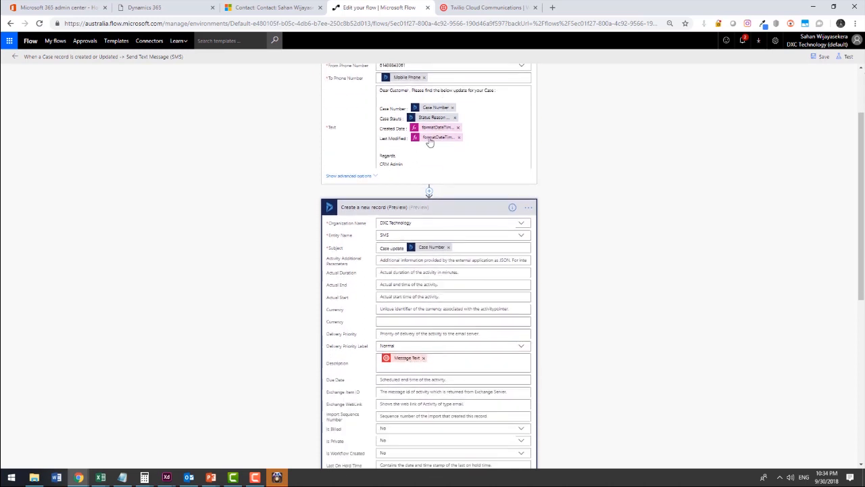
{"action": "scroll", "coordinate": [391, 367], "scroll_direction": "down", "scroll_amount": 5}
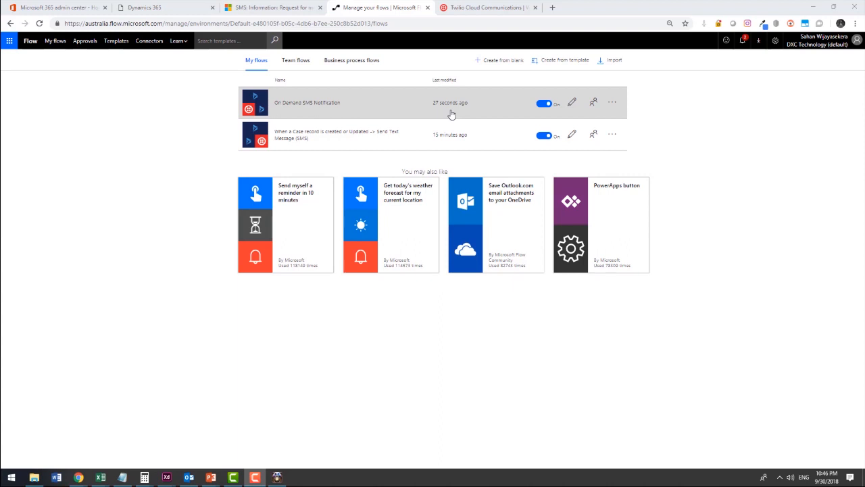
- Open the On Demand SMS Notification flow and review its trigger, Get record, Get Contact and Send Text Message steps
{"action": "left_click", "coordinate": [365, 108]}
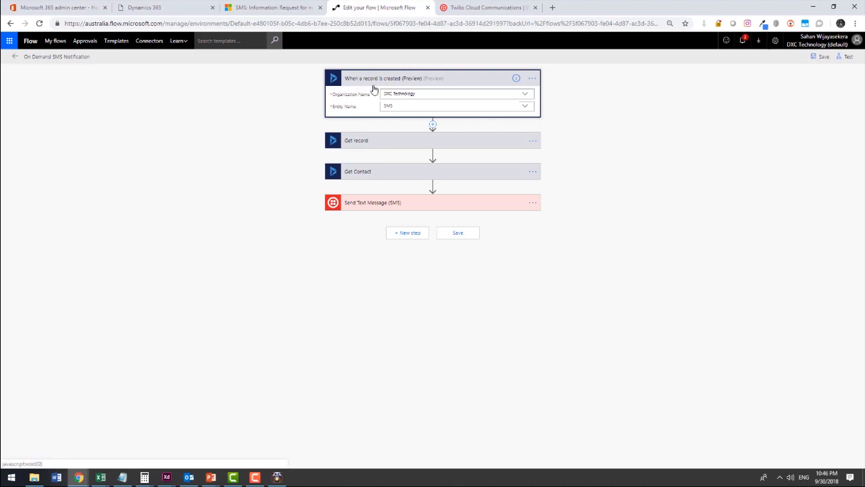
{"action": "left_click", "coordinate": [368, 142]}
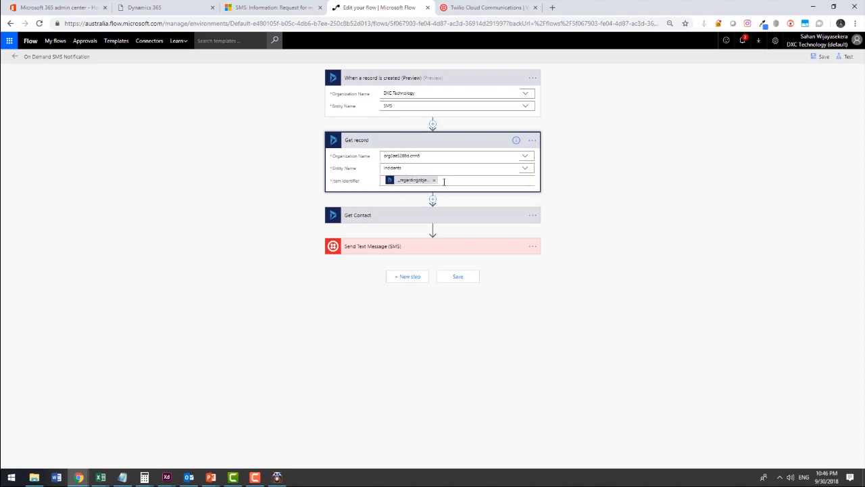
{"action": "left_click", "coordinate": [431, 215]}
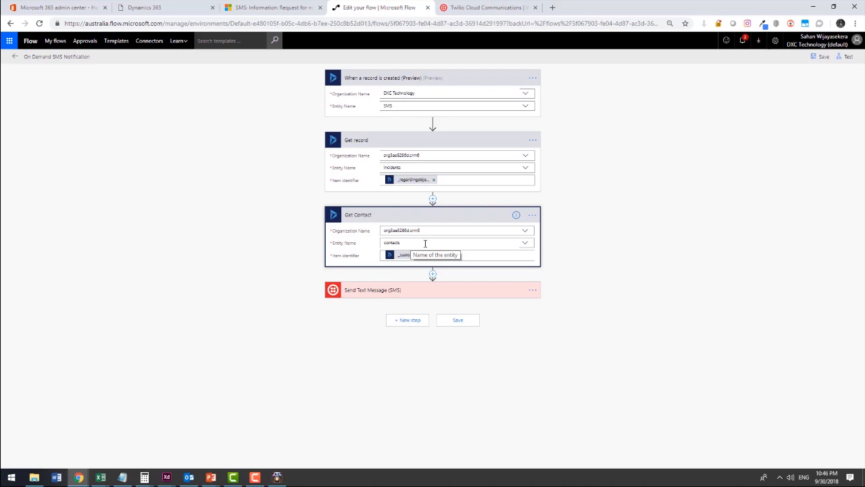
{"action": "left_click", "coordinate": [431, 297]}
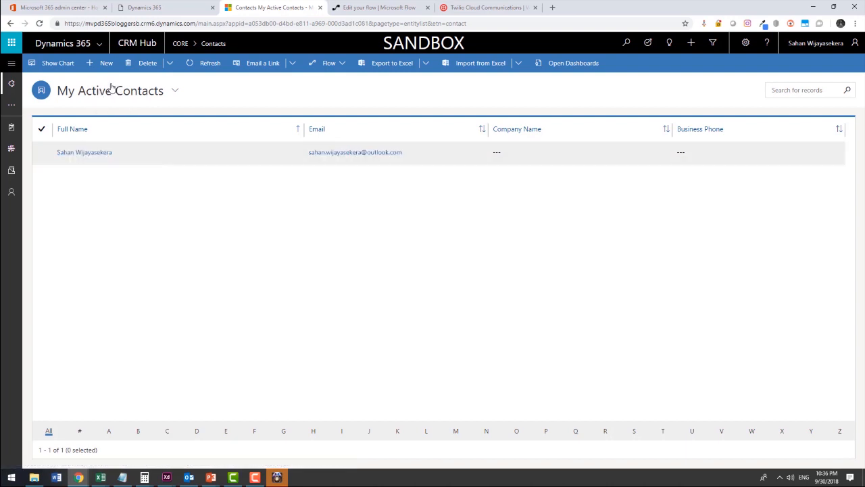
- In Dynamics 365, create and save a case titled "Support Ticket for D365 CE" from the active contact's recent cases
{"action": "left_click", "coordinate": [85, 153]}
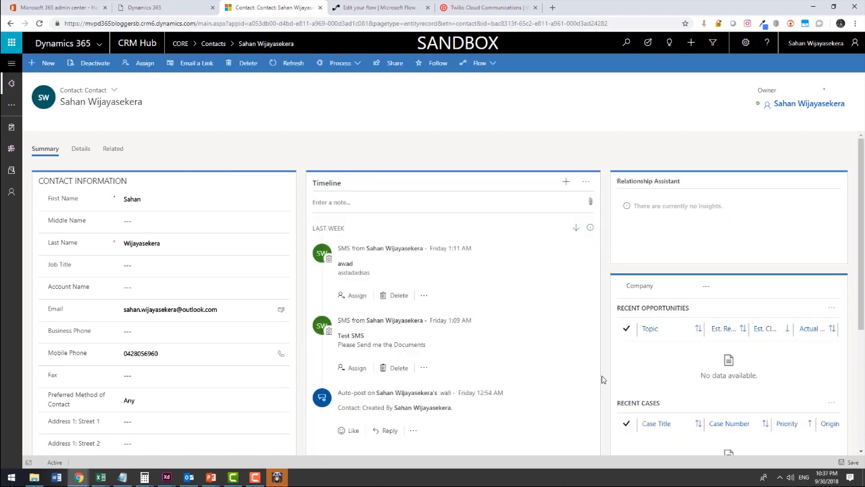
{"action": "scroll", "coordinate": [603, 380], "scroll_direction": "down", "scroll_amount": 2}
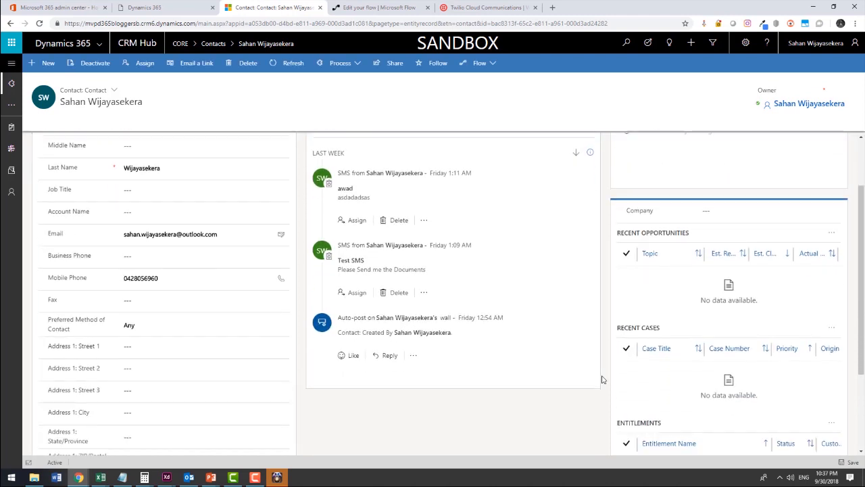
{"action": "left_click", "coordinate": [834, 318]}
{"action": "left_click", "coordinate": [774, 341]}
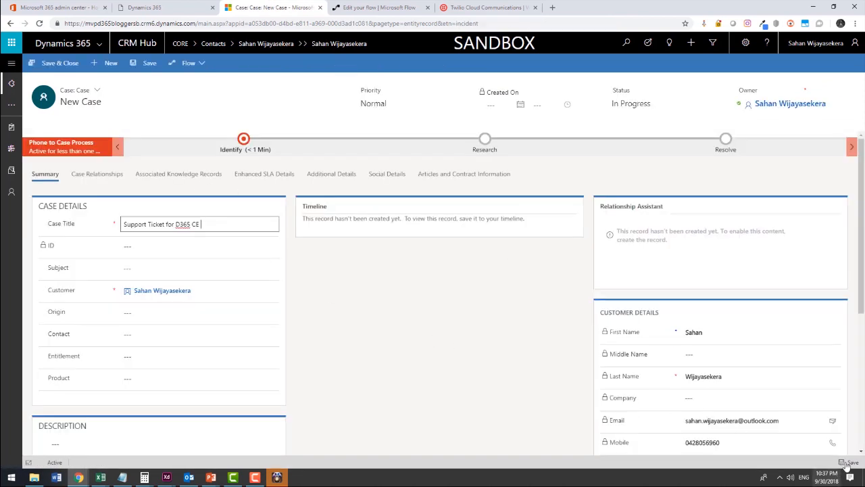
{"action": "key", "text": "ctrl+s"}
{"action": "left_click", "coordinate": [284, 452]}
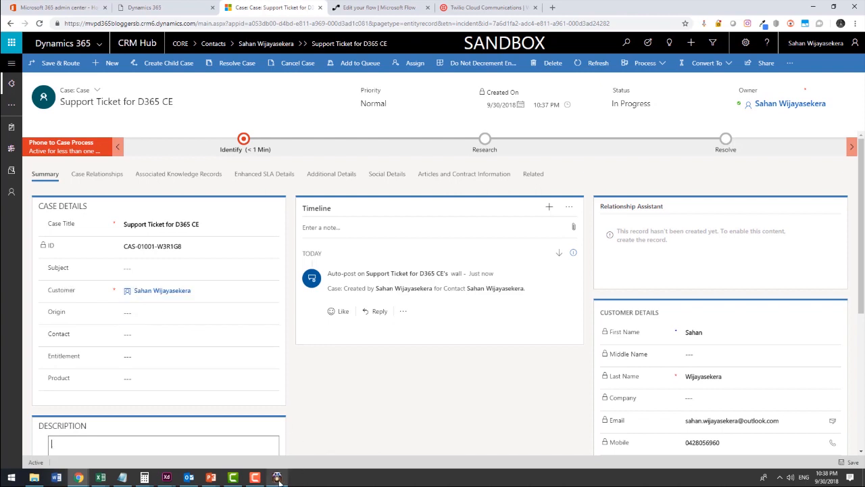
- Check the mirrored iPhone for the new case's SMS notification, and return to the case record
{"action": "mouse_move", "coordinate": [280, 479]}
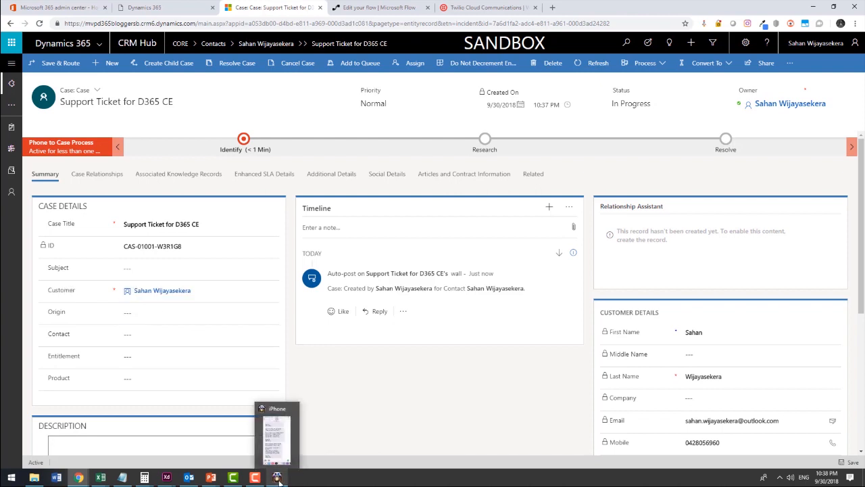
{"action": "left_click", "coordinate": [279, 480]}
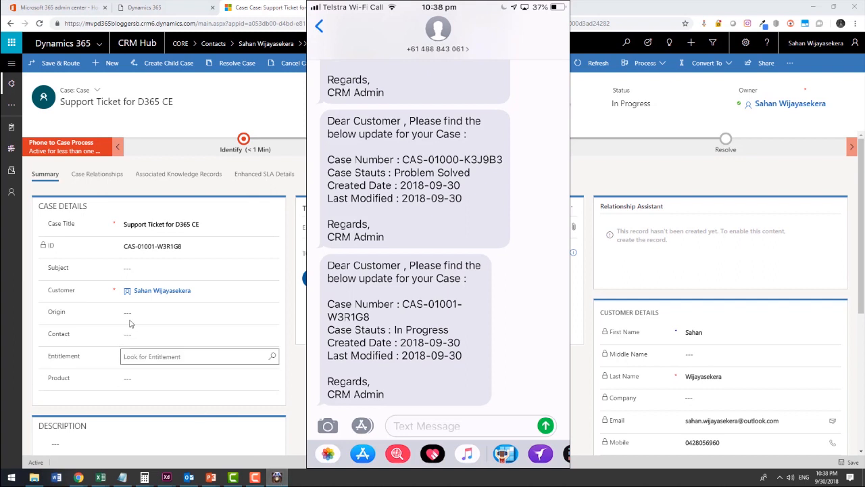
{"action": "mouse_move", "coordinate": [404, 279]}
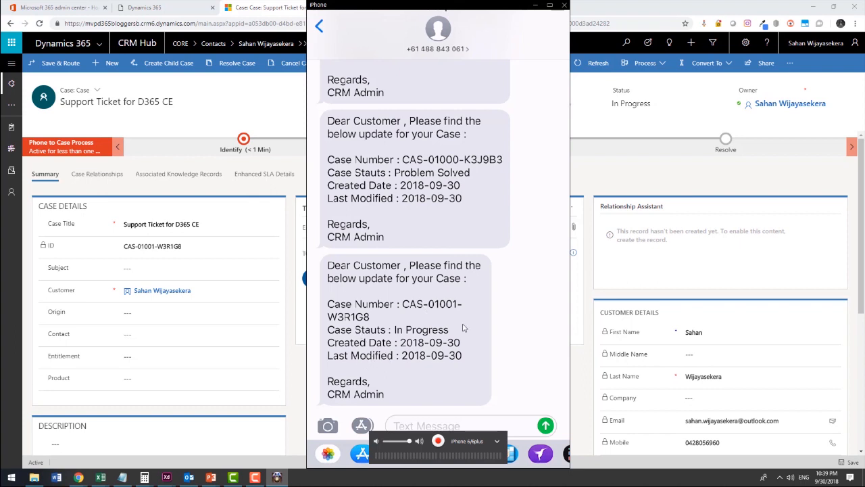
{"action": "key", "text": "alt+Tab"}
{"action": "left_click", "coordinate": [573, 140]}
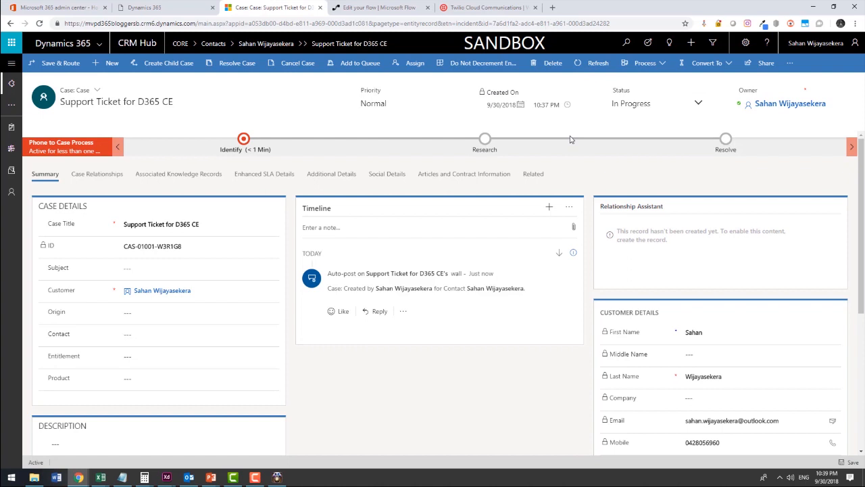
- Set the case status to On Hold, save it, and check the mirrored phone for the update message
{"action": "left_click", "coordinate": [642, 106]}
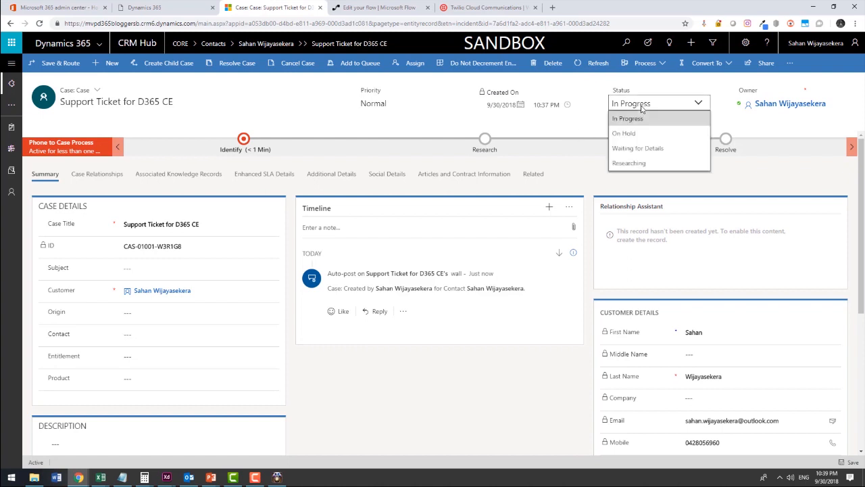
{"action": "left_click", "coordinate": [641, 134]}
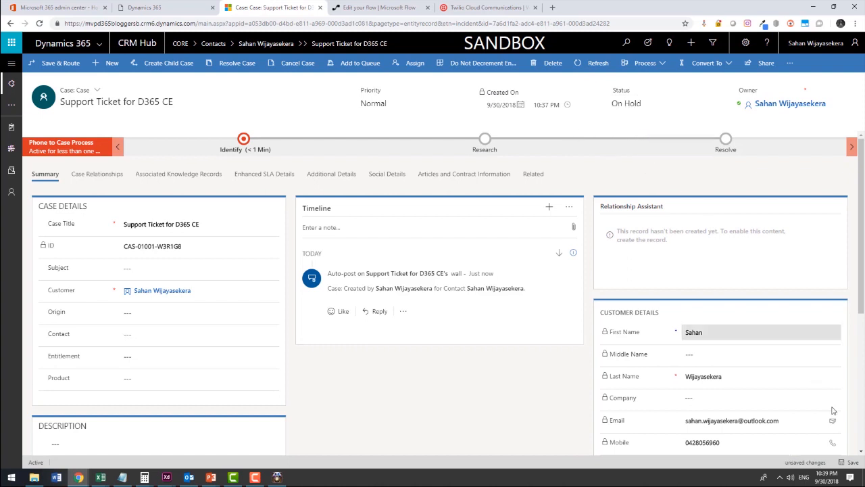
{"action": "left_click", "coordinate": [851, 463]}
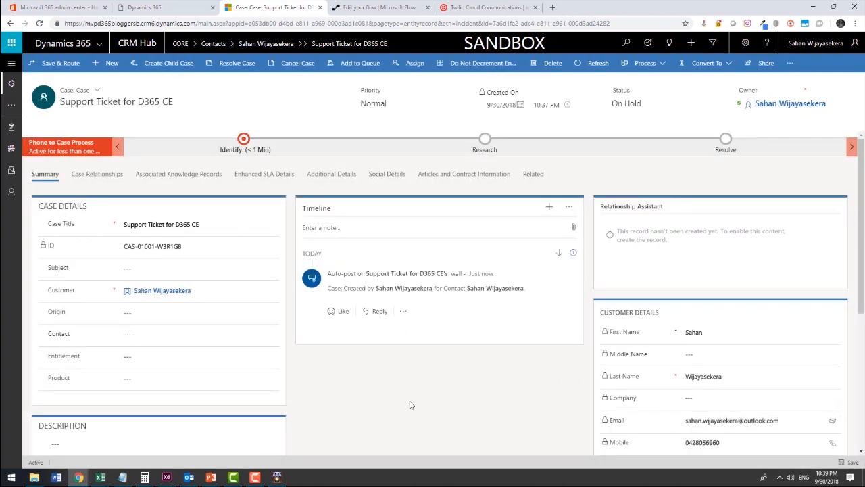
{"action": "left_click", "coordinate": [278, 477]}
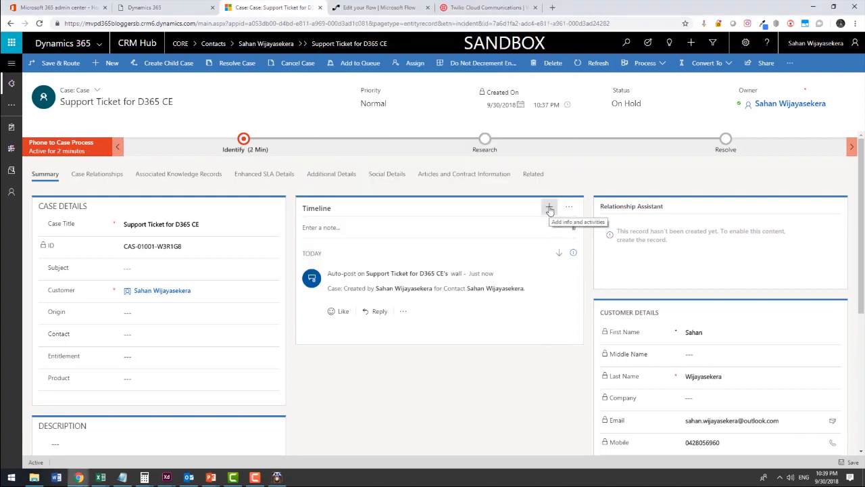
- Save an SMS on the case with subject "Request for more details" and description "Please send a copy of the invoice.", and check the mirrored phone
{"action": "left_click", "coordinate": [549, 208]}
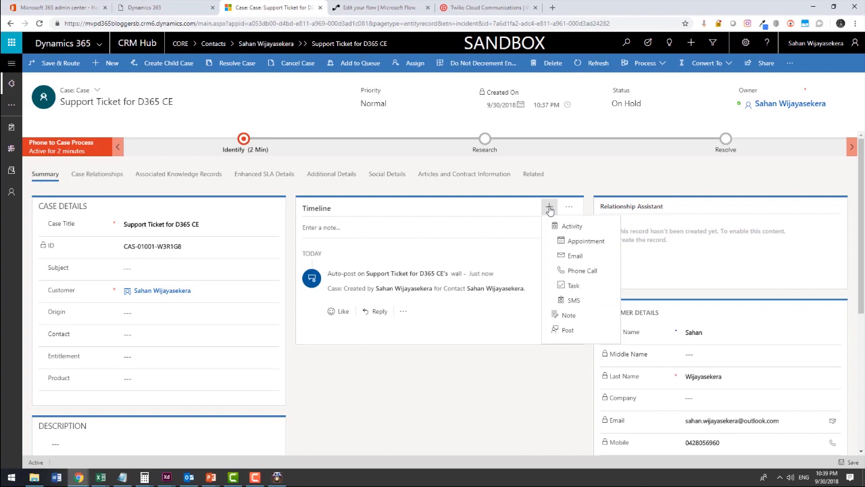
{"action": "left_click", "coordinate": [576, 302]}
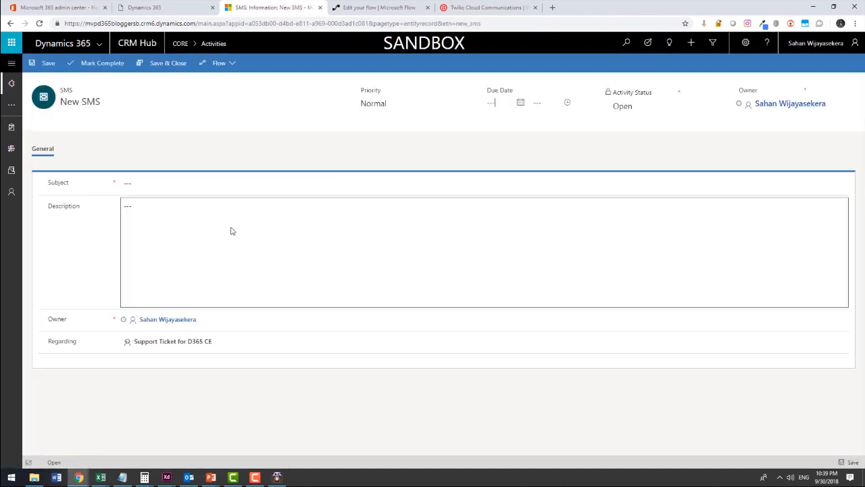
{"action": "left_click", "coordinate": [138, 187]}
{"action": "type", "text": "Request for more details"}
{"action": "key", "text": "Tab"}
{"action": "type", "text": "Please send  a copy of the invoice."}
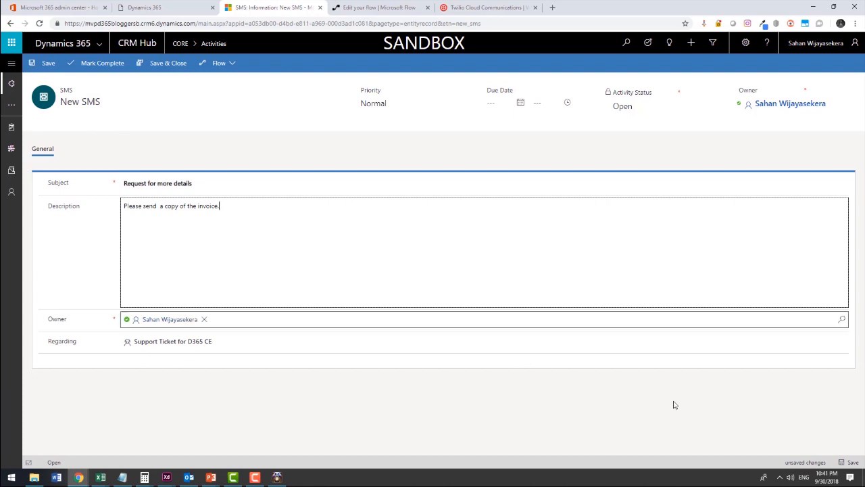
{"action": "left_click", "coordinate": [852, 465]}
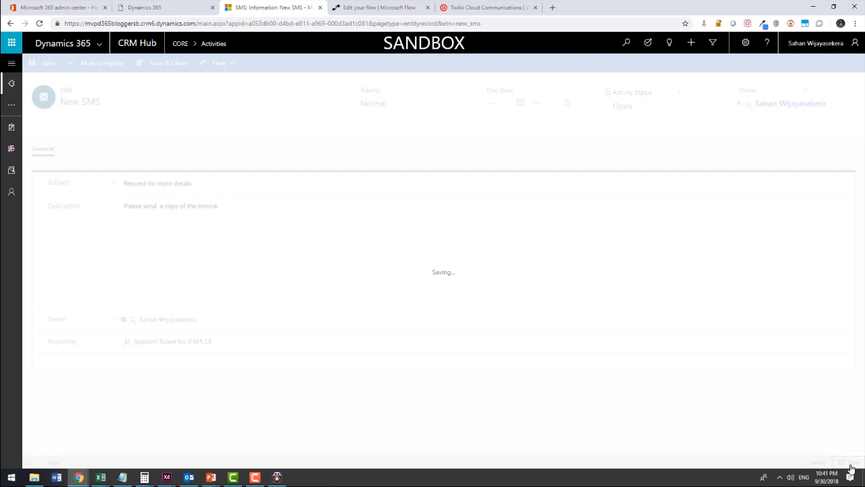
{"action": "left_click", "coordinate": [277, 477]}
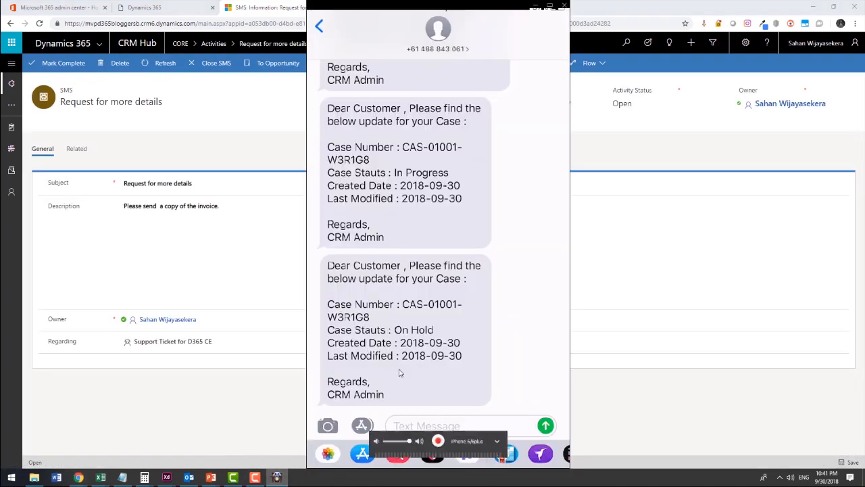